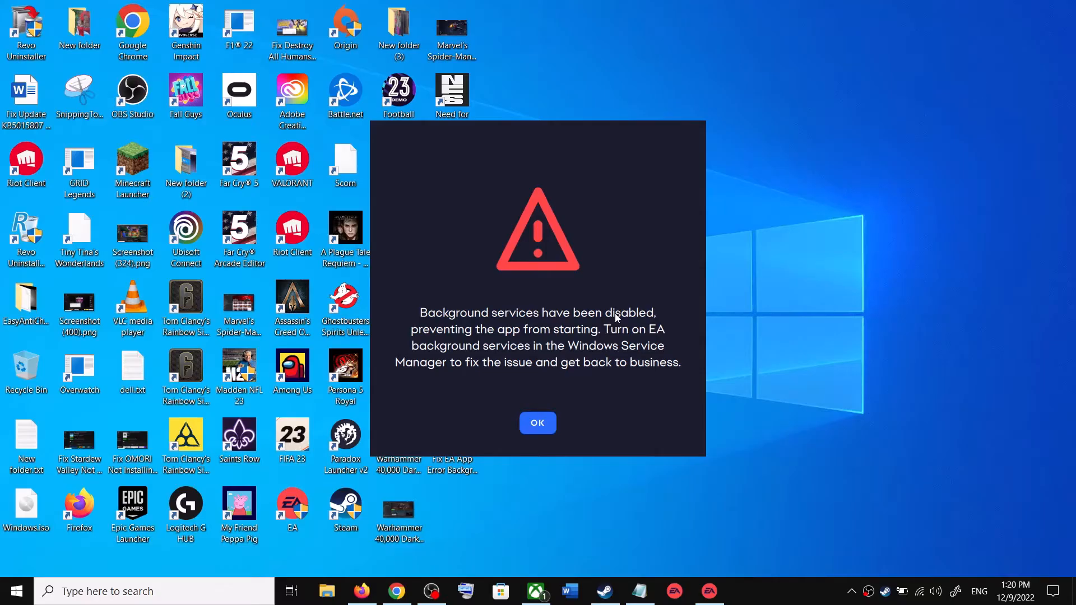
# Dismiss the EA background-services error and search the taskbar for 'services'.
pyautogui.click(538, 424)
pyautogui.click(160, 591)
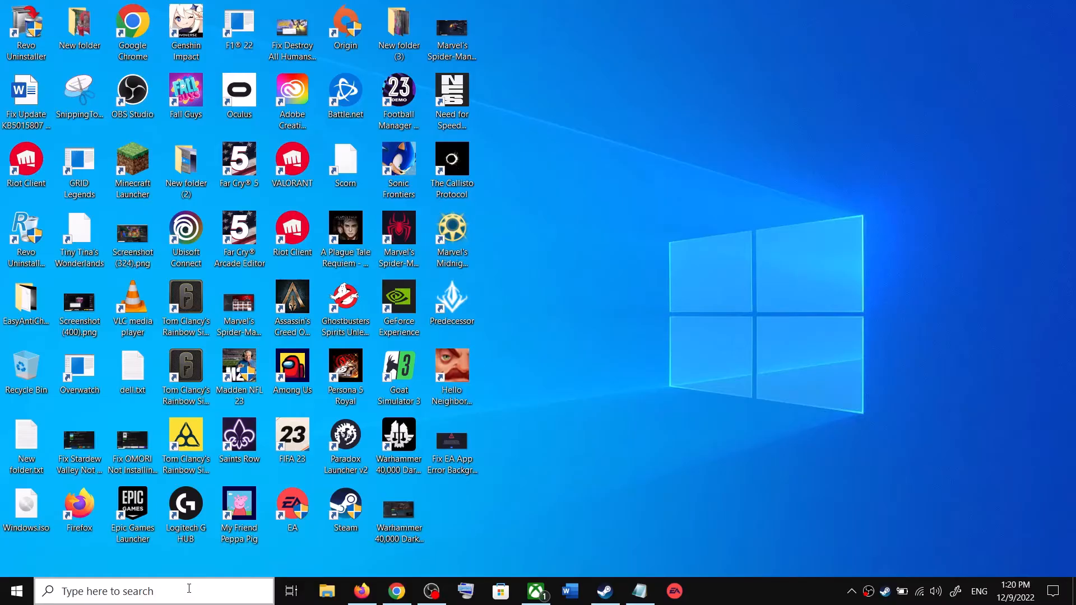
pyautogui.write('services')
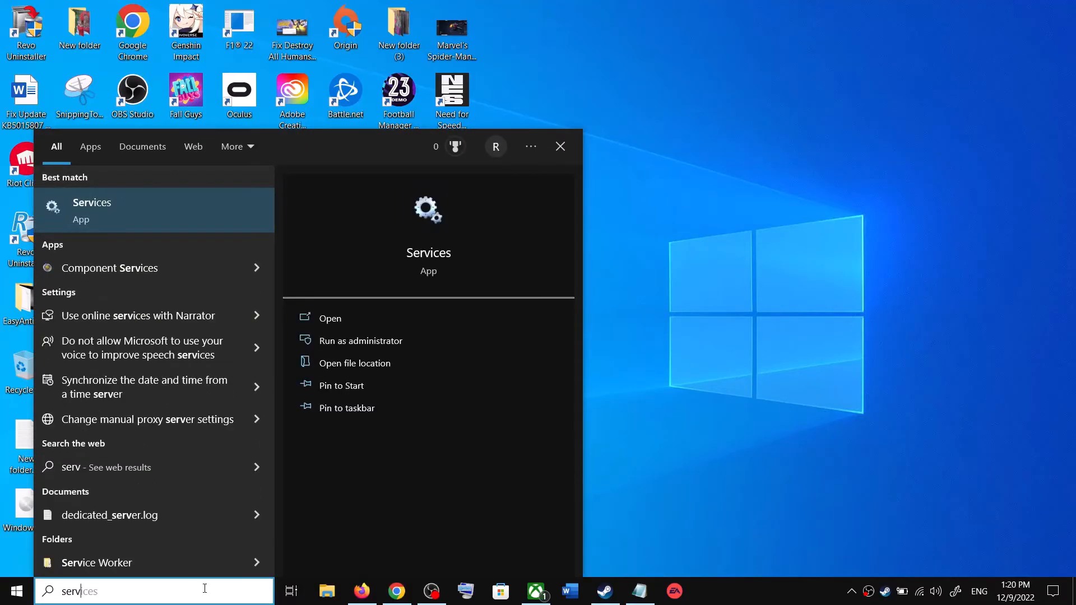
pyautogui.doubleClick(148, 590)
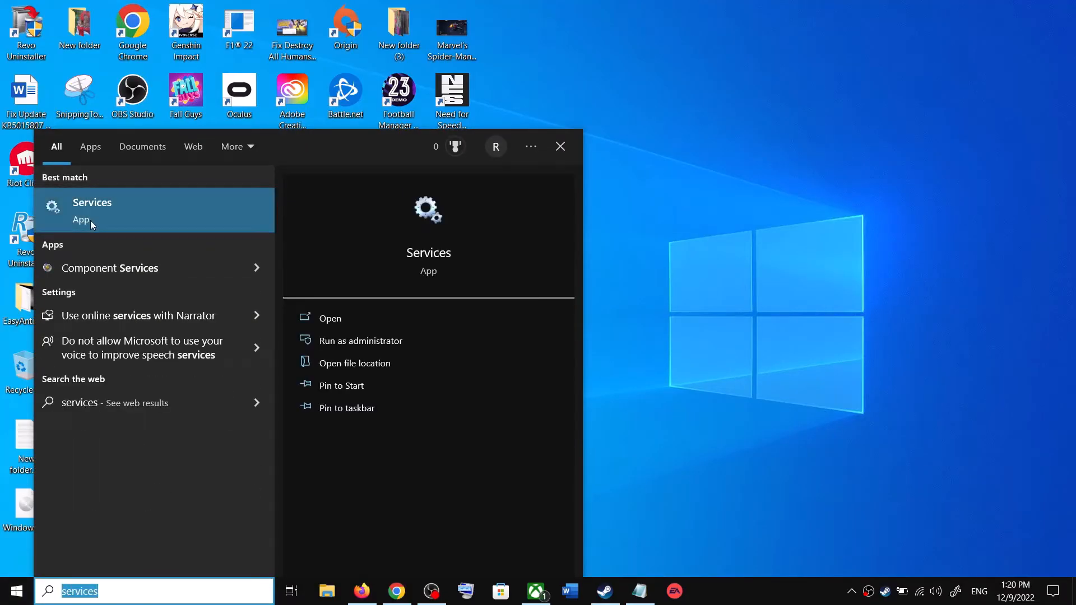
# Launch the Services console and select the EABackgroundService entry in the list.
pyautogui.click(109, 215)
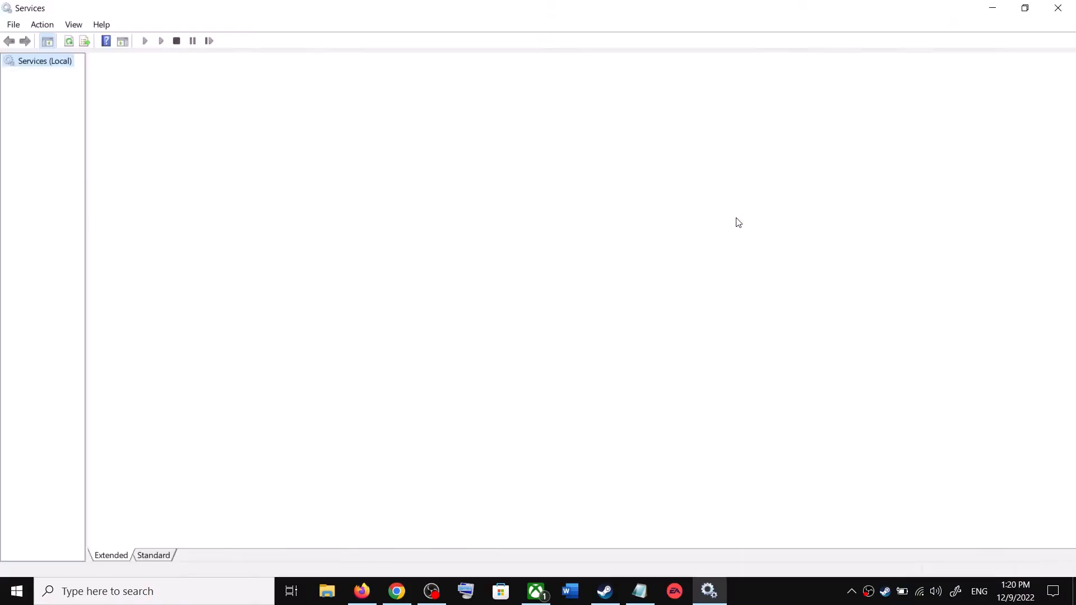
pyautogui.click(333, 323)
pyautogui.write('e')
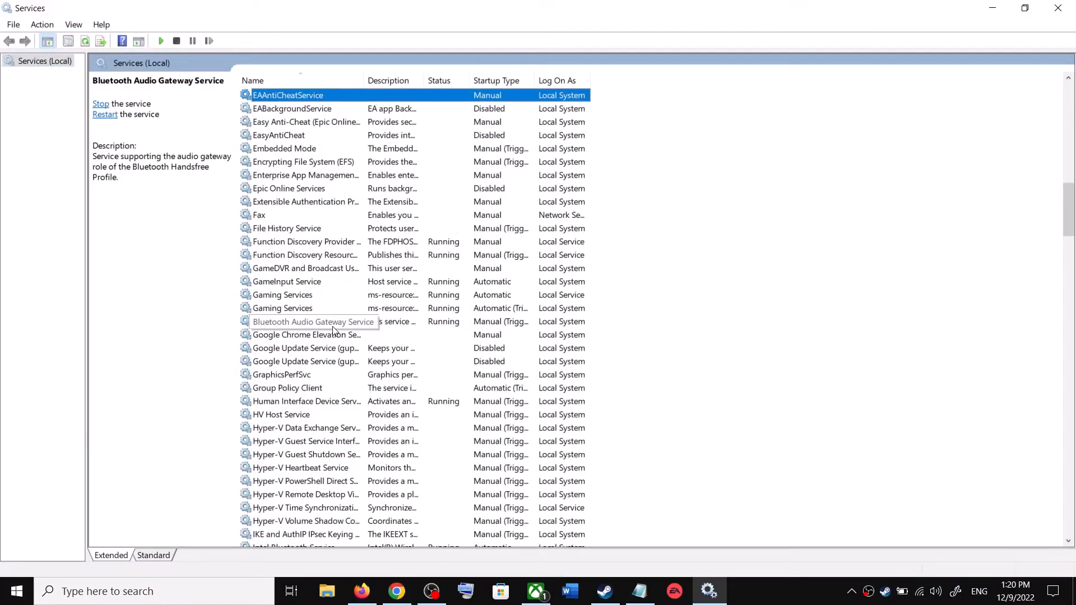
pyautogui.scroll(2, 344, 160)
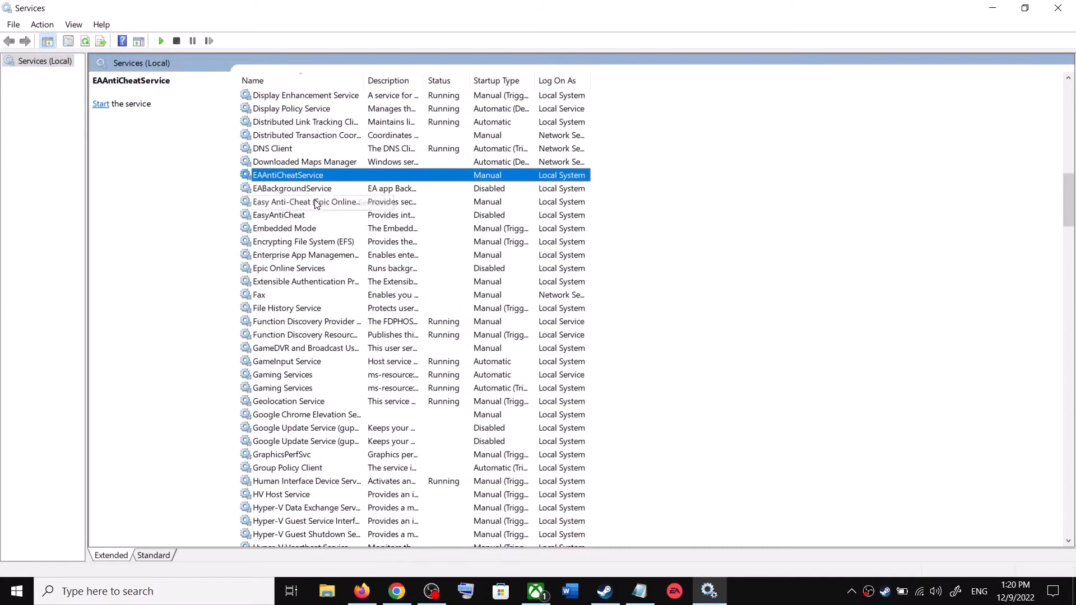
pyautogui.click(311, 188)
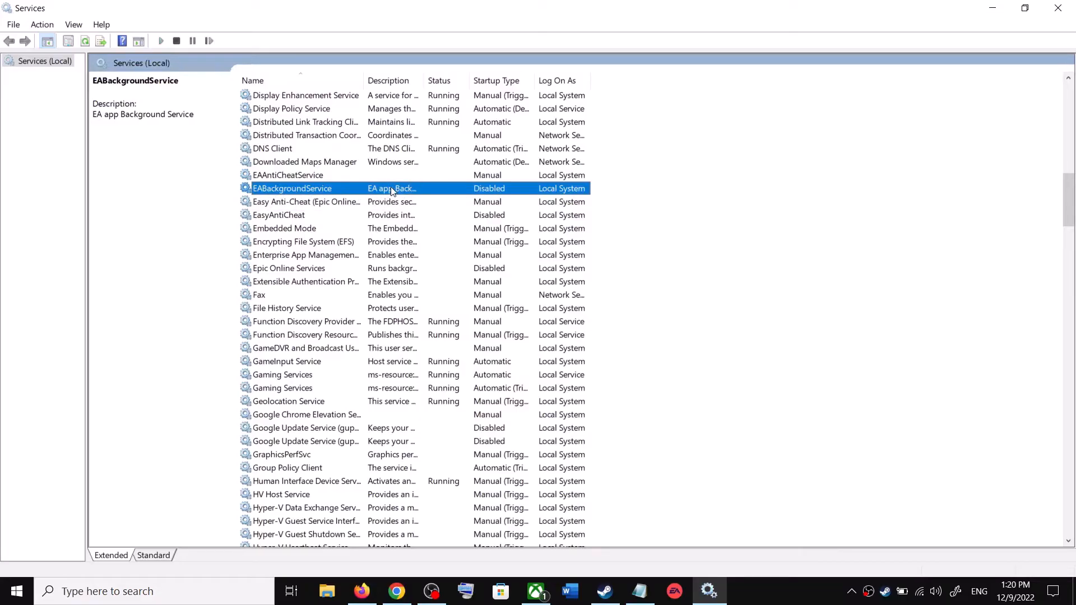
# Set EABackgroundService's startup type to Automatic, start it, and confirm the properties.
pyautogui.doubleClick(437, 189)
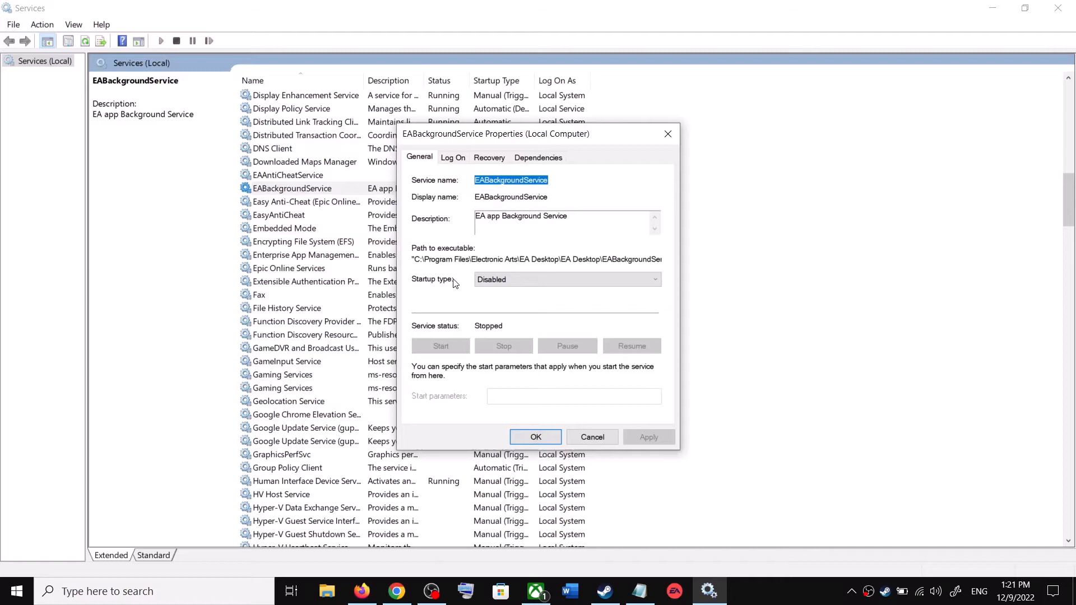
pyautogui.click(513, 278)
pyautogui.click(496, 301)
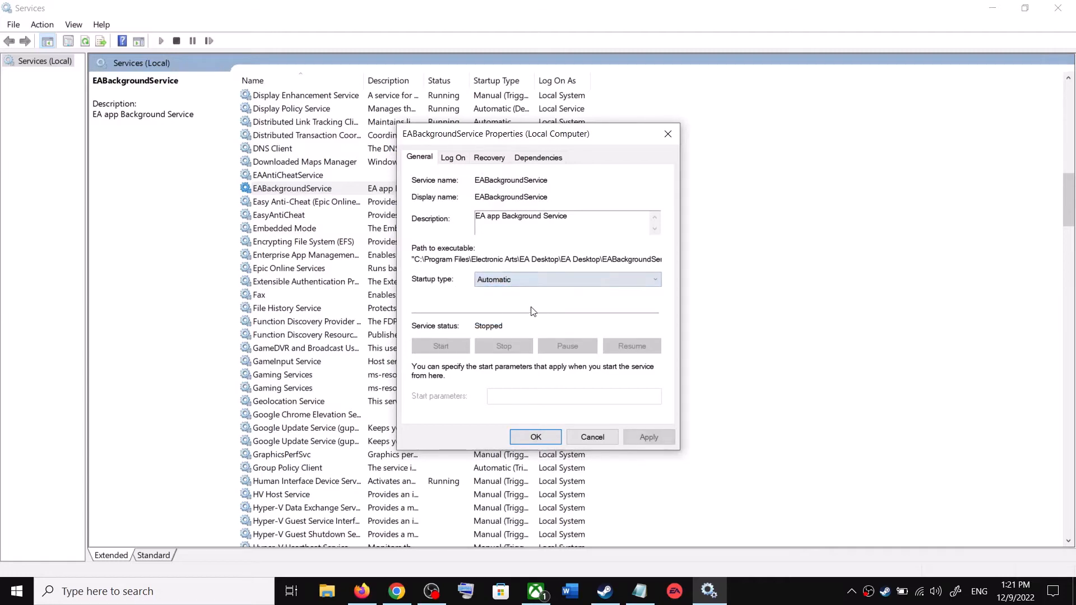
pyautogui.click(649, 438)
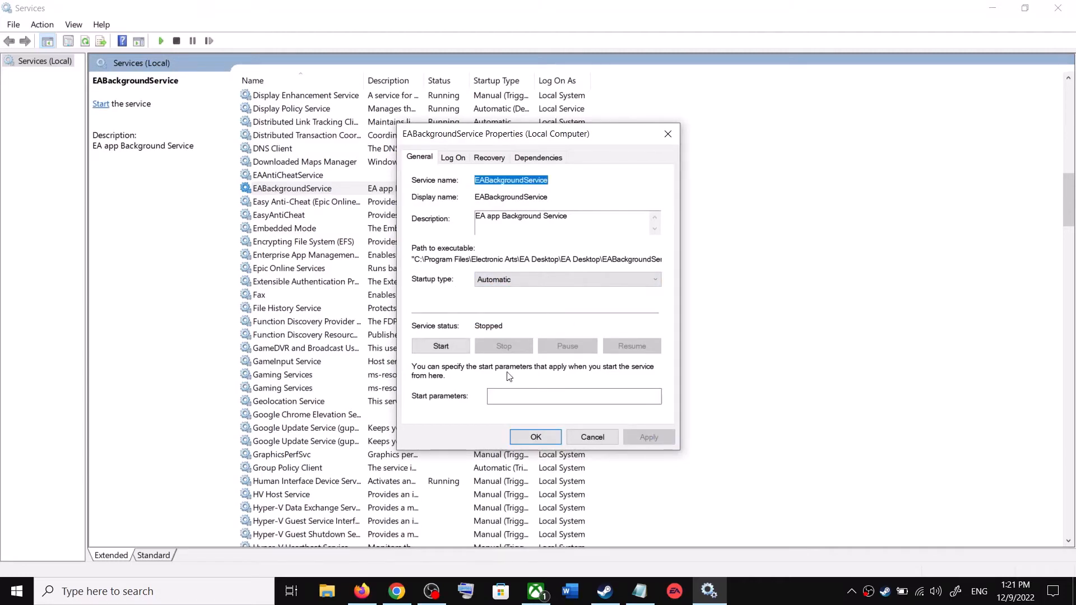
pyautogui.click(440, 346)
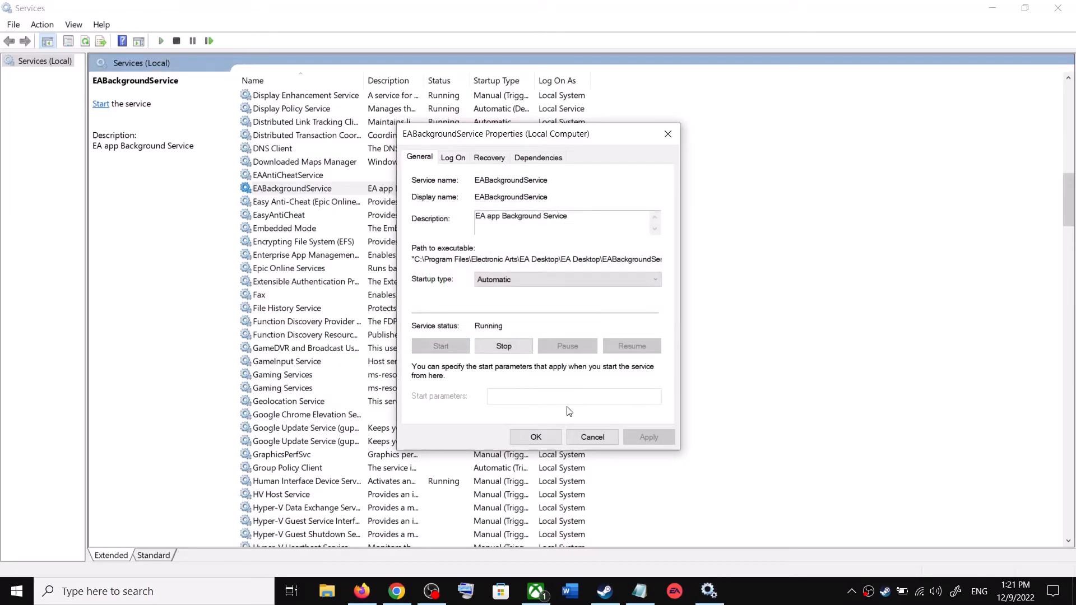
pyautogui.click(535, 437)
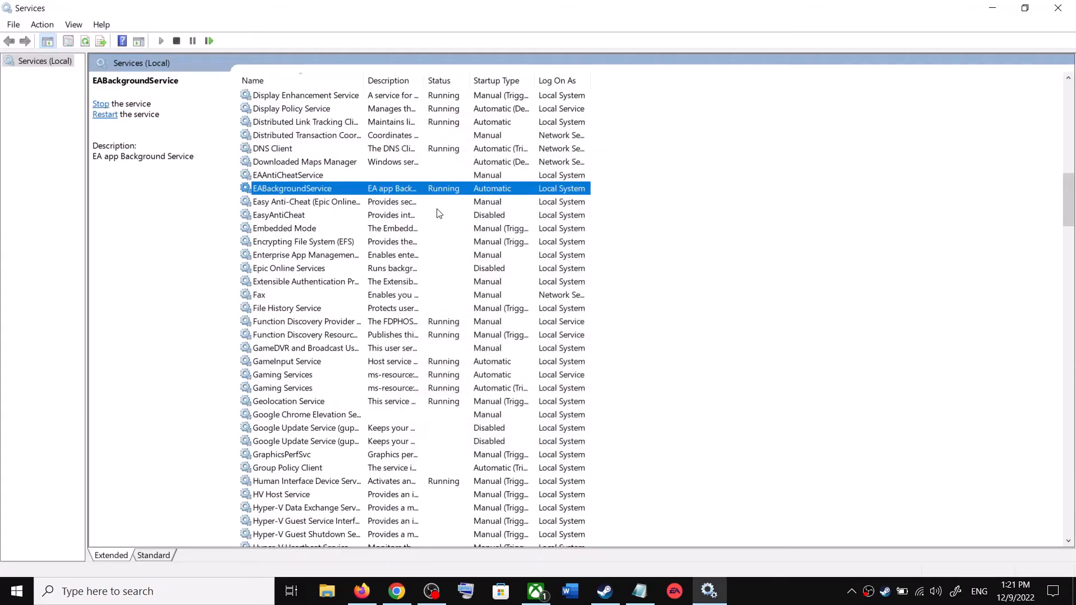
# Restart EABackgroundService, then submit the EA verification code to sign in.
pyautogui.click(104, 115)
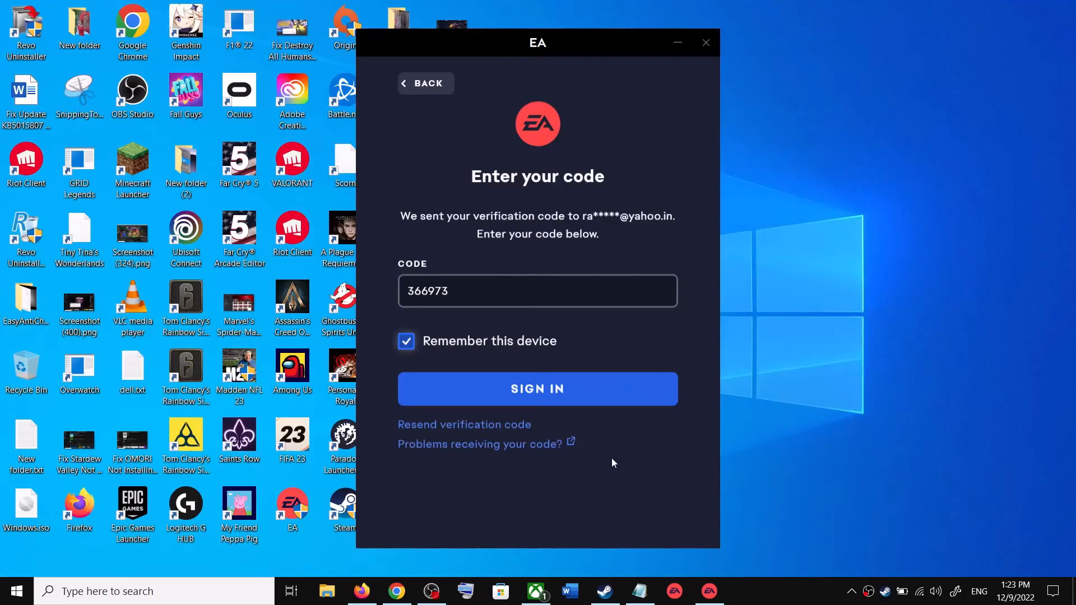
pyautogui.click(567, 392)
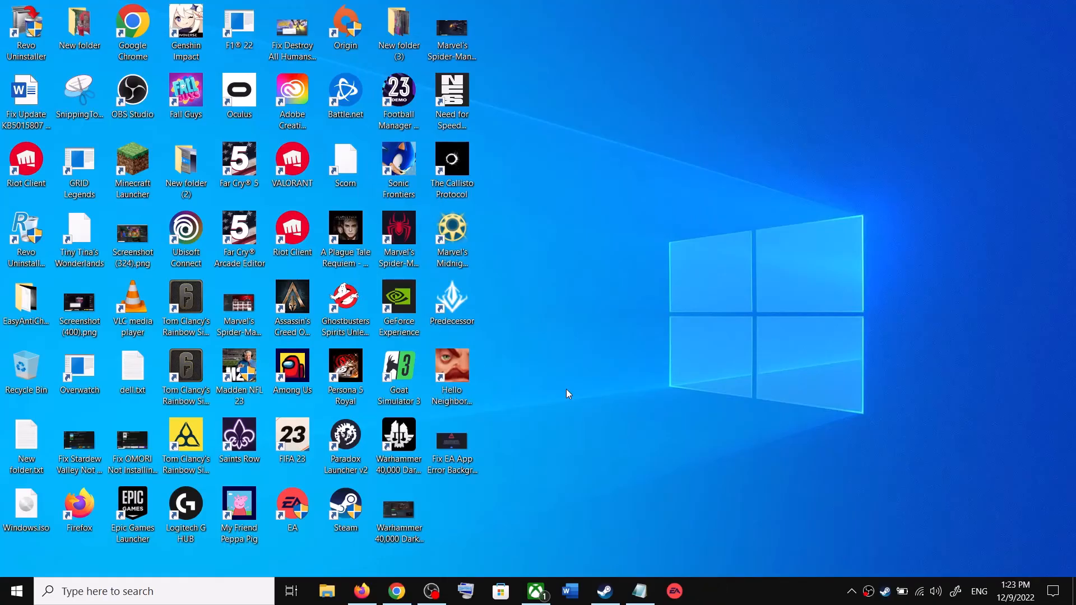